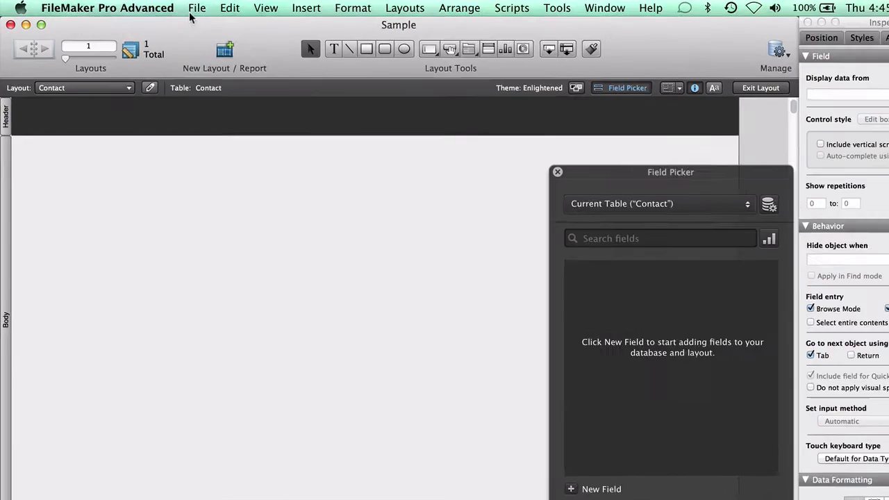
Step: In Manage Database, create a Text field named CreatedBy in the Contact table
click(221, 13)
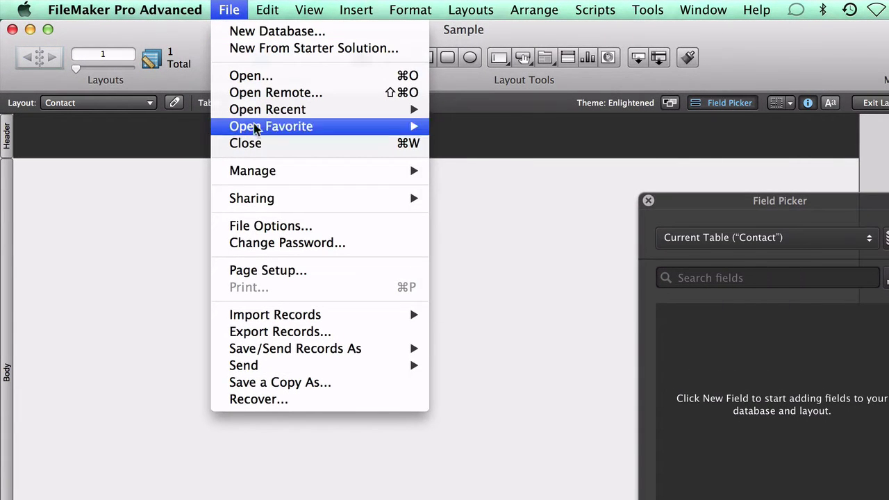
mouse_move(258, 169)
click(475, 173)
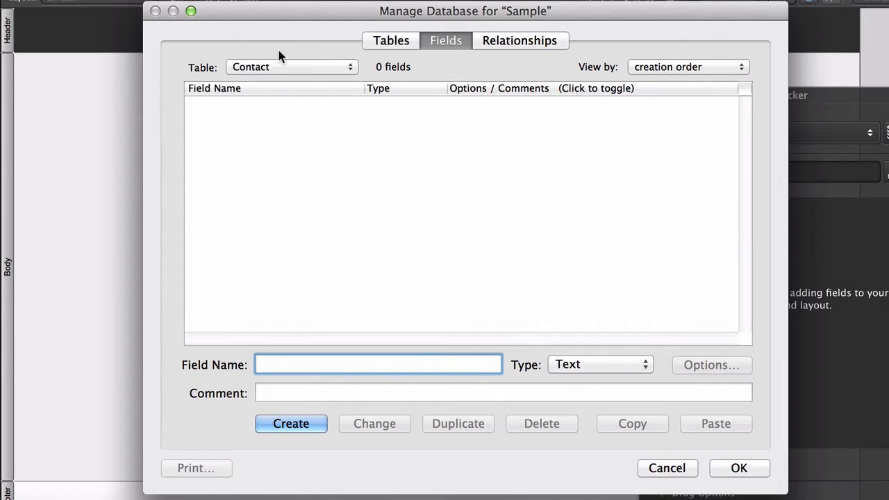
text(CreatedBy)
click(319, 424)
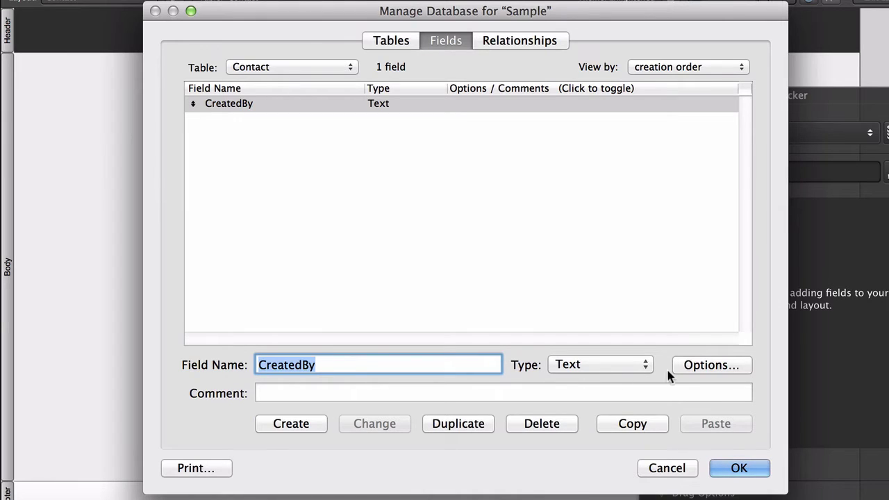
Step: Set CreatedBy to auto-enter the Account Name on creation and prohibit modification
click(687, 368)
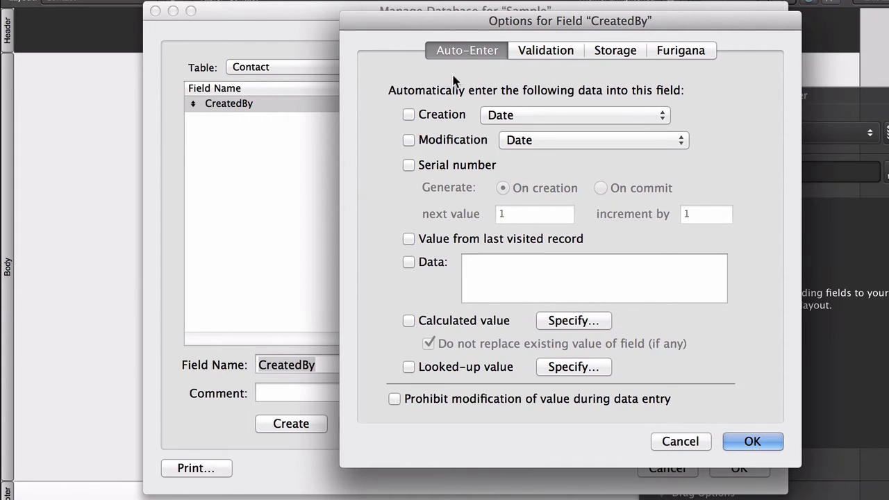
click(409, 116)
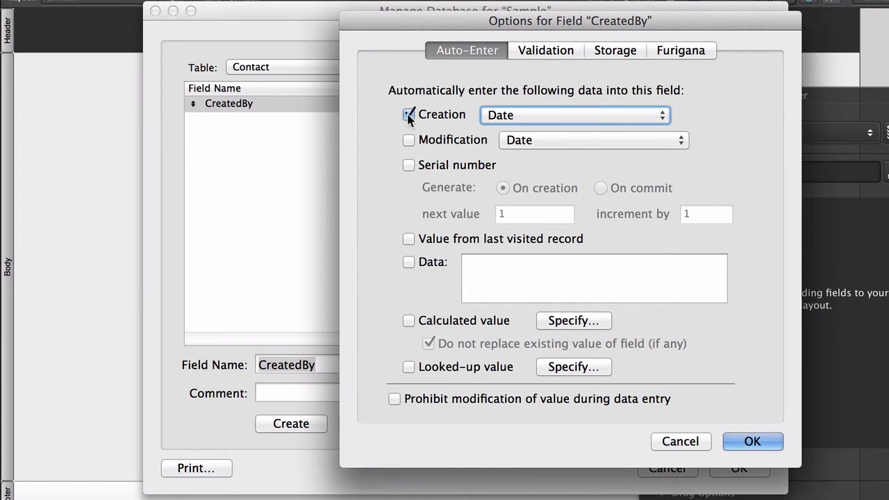
click(546, 116)
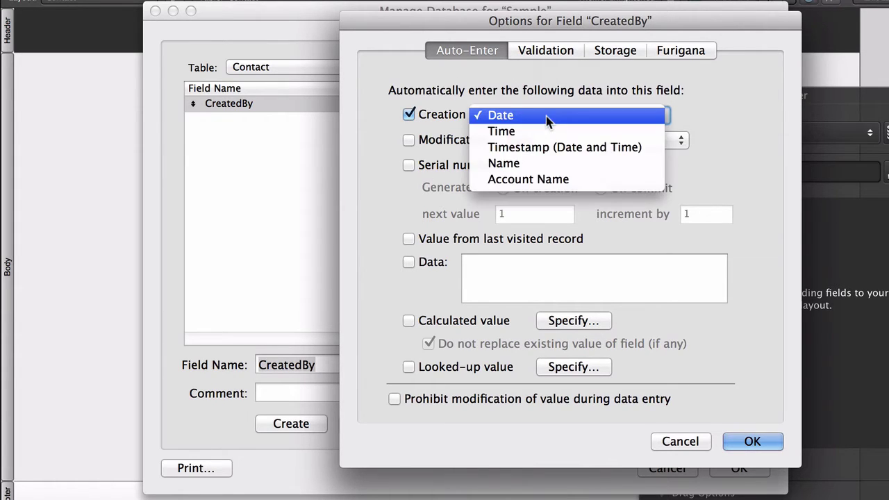
click(566, 179)
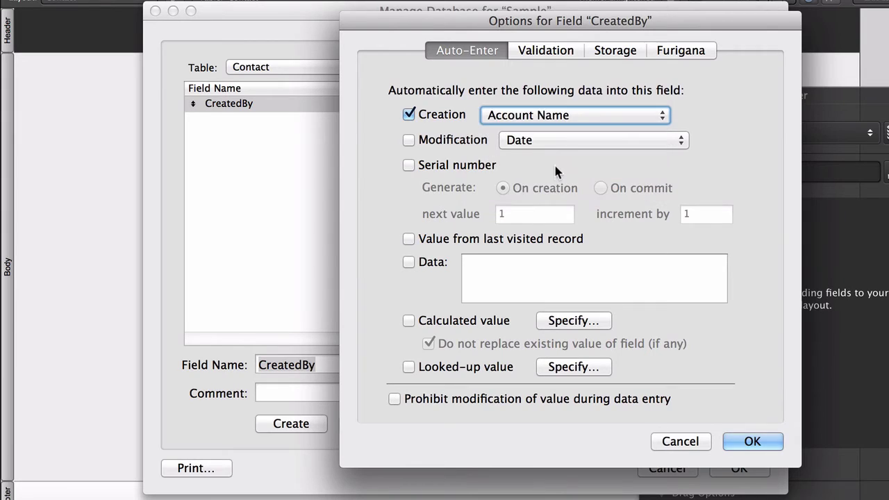
click(565, 119)
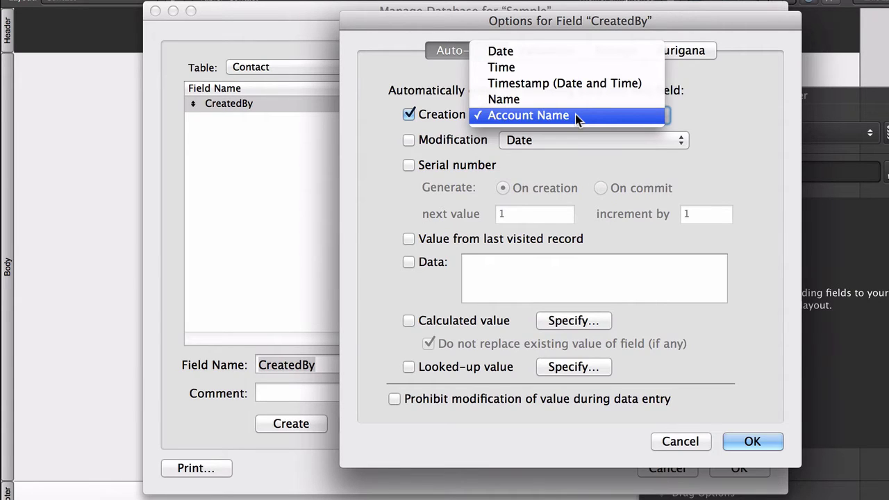
click(576, 116)
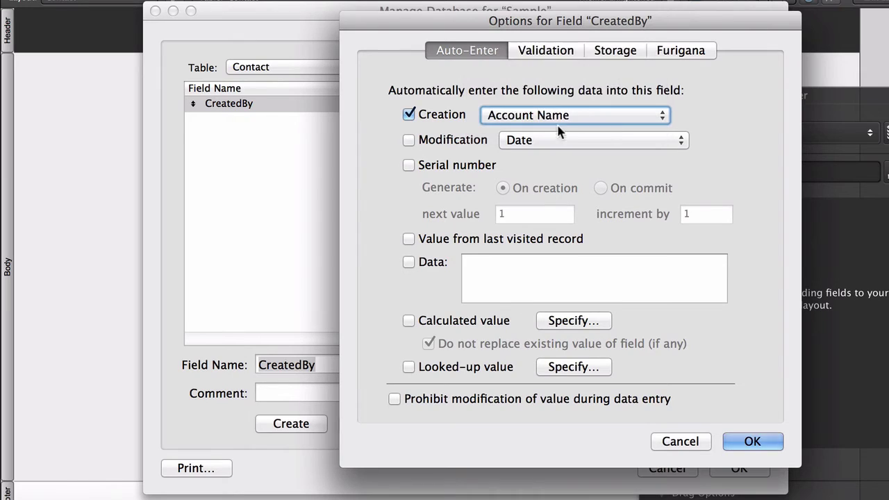
click(395, 399)
click(752, 442)
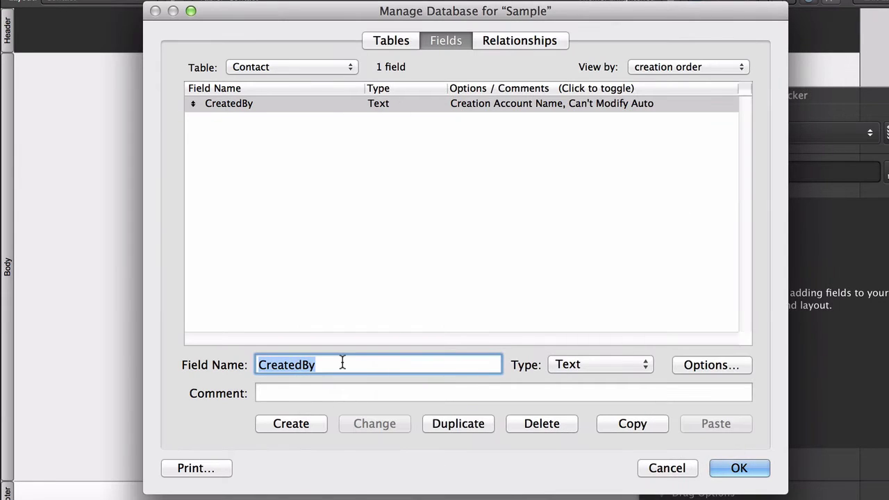
Step: Create a Text field named ChangedBy in Contact
click(297, 365)
drag(289, 366, 252, 367)
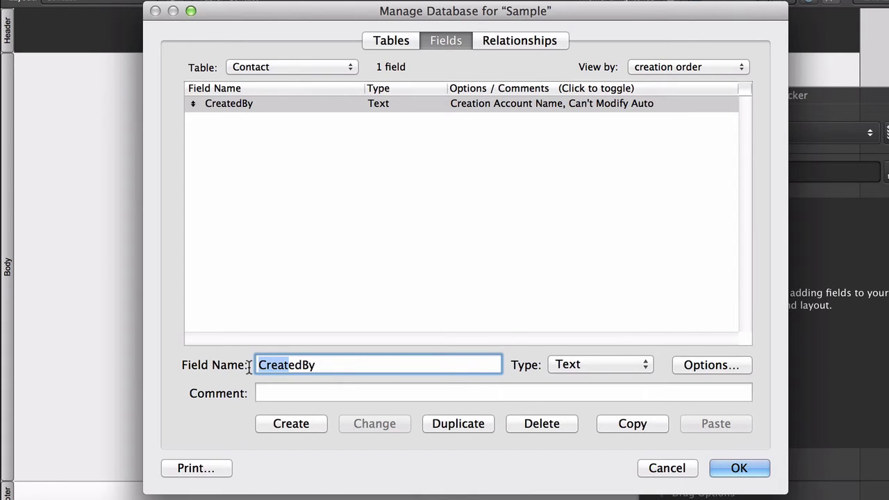
text(Chang)
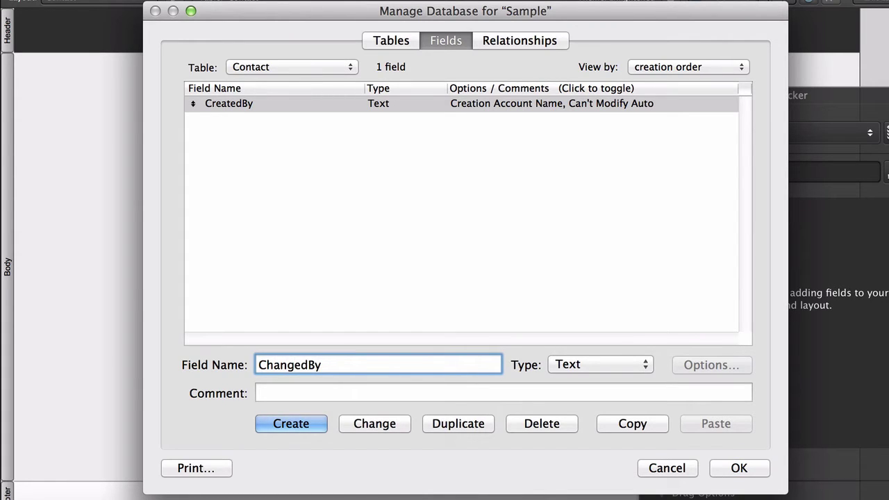
click(288, 423)
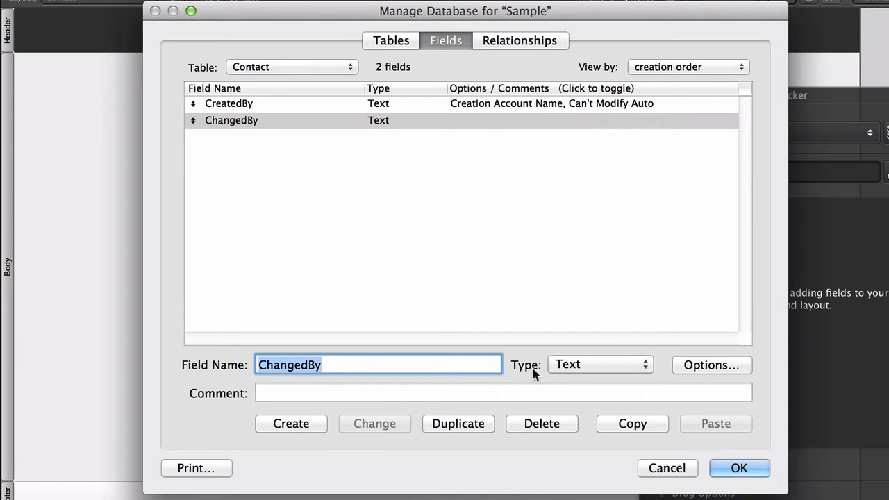
Step: Set ChangedBy to auto-enter the Account Name on modification and prohibit manual edits
click(688, 368)
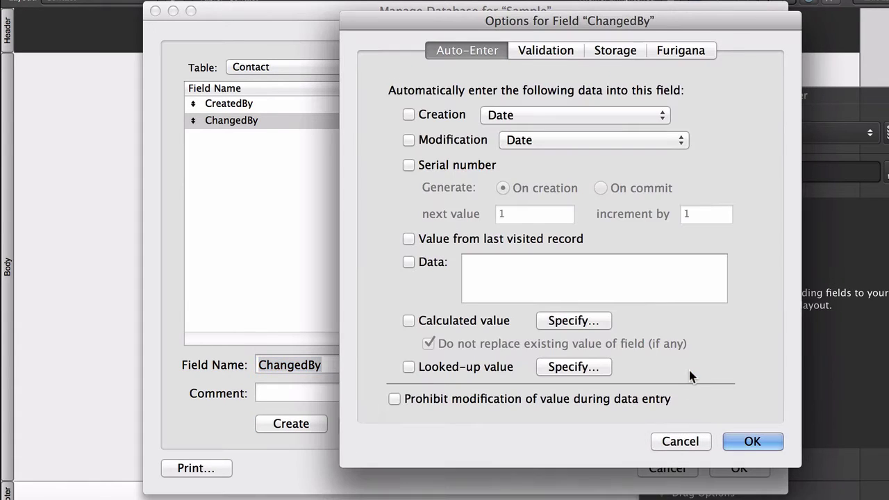
click(409, 114)
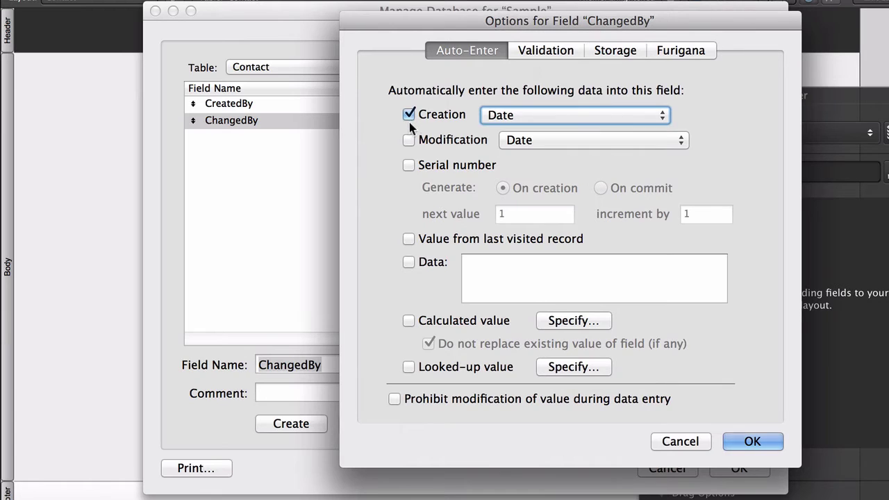
click(409, 115)
click(409, 140)
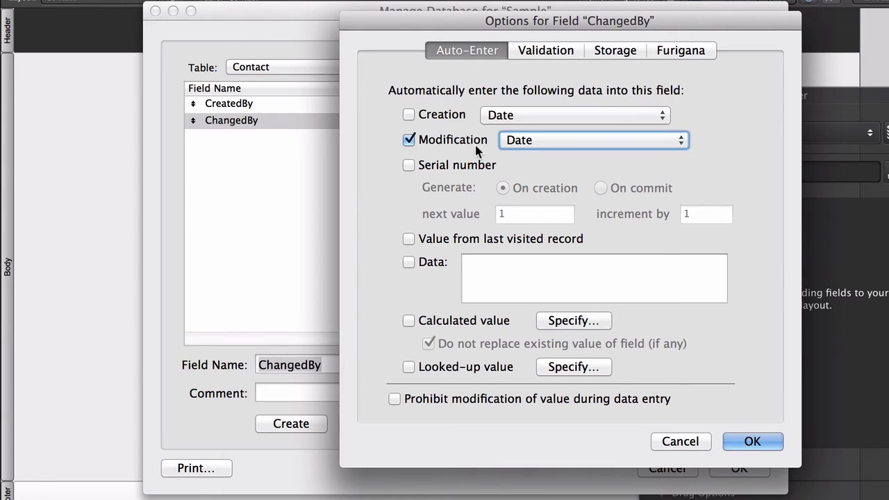
click(529, 143)
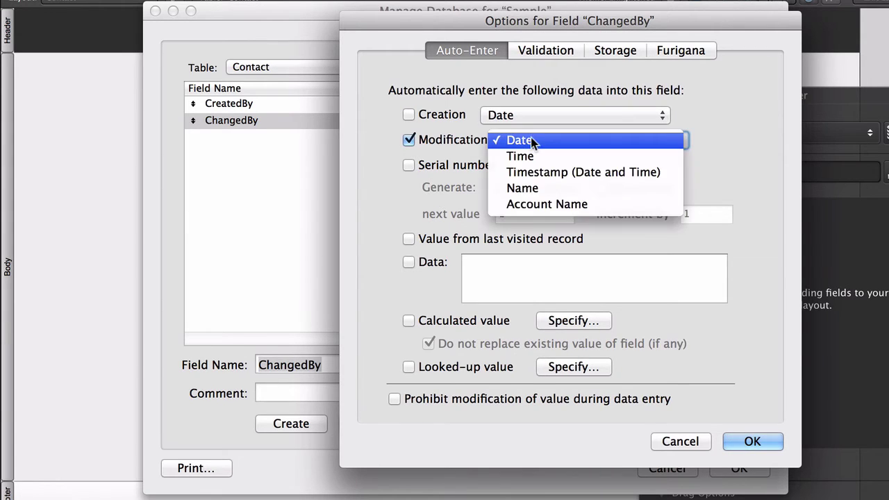
click(549, 204)
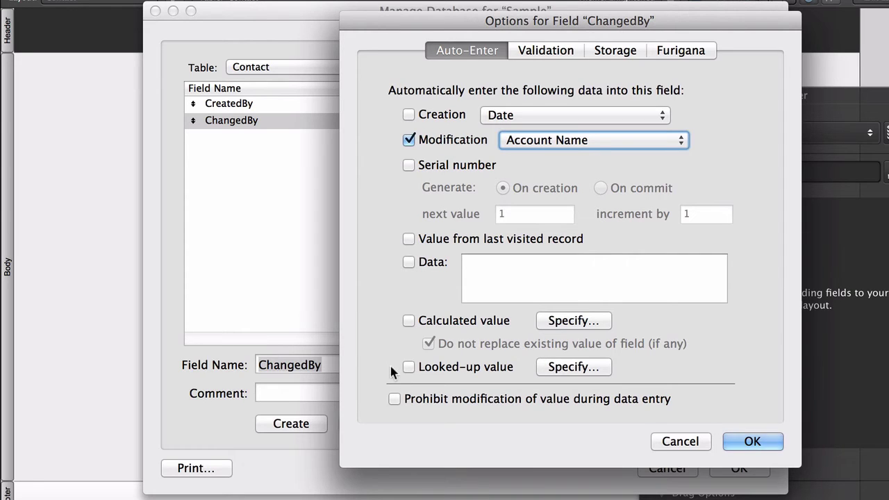
click(395, 398)
click(768, 438)
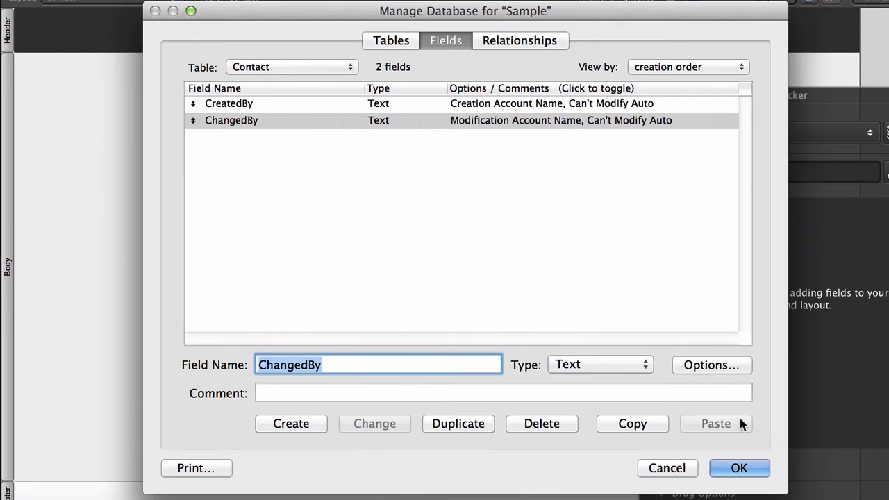
Step: Create a Timestamp field named CreatedOn in Contact
click(234, 109)
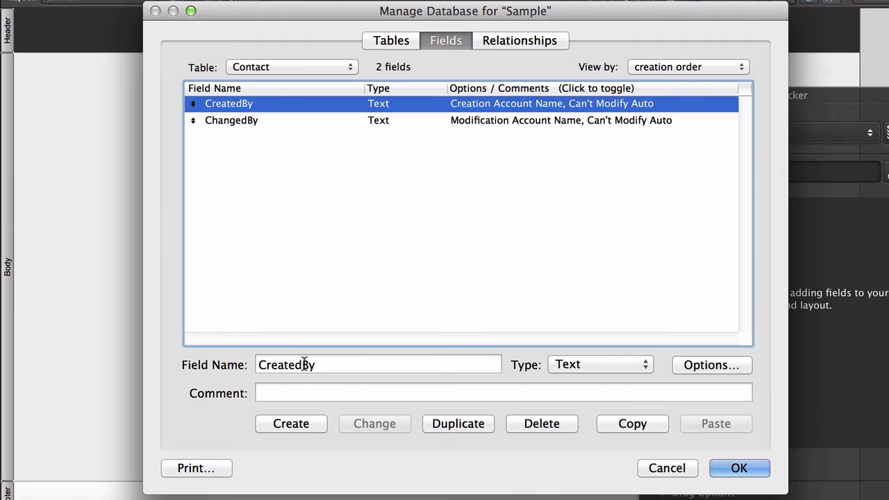
drag(302, 365, 329, 368)
text(On)
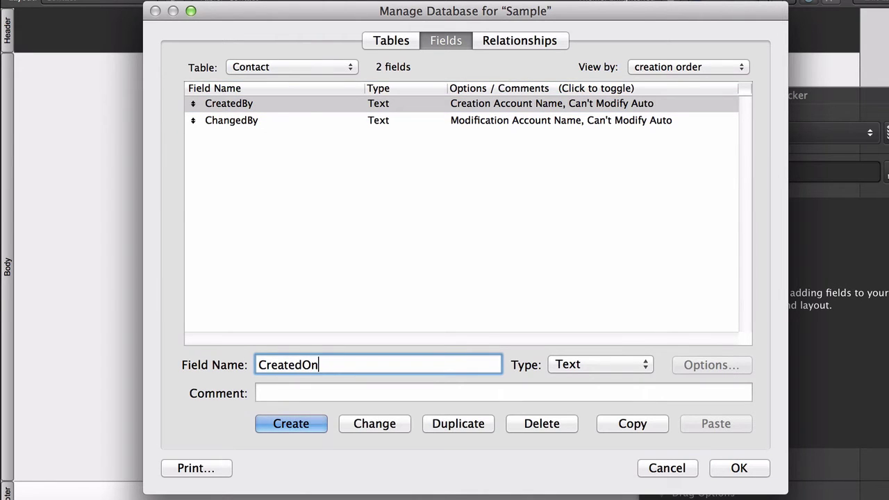
click(590, 363)
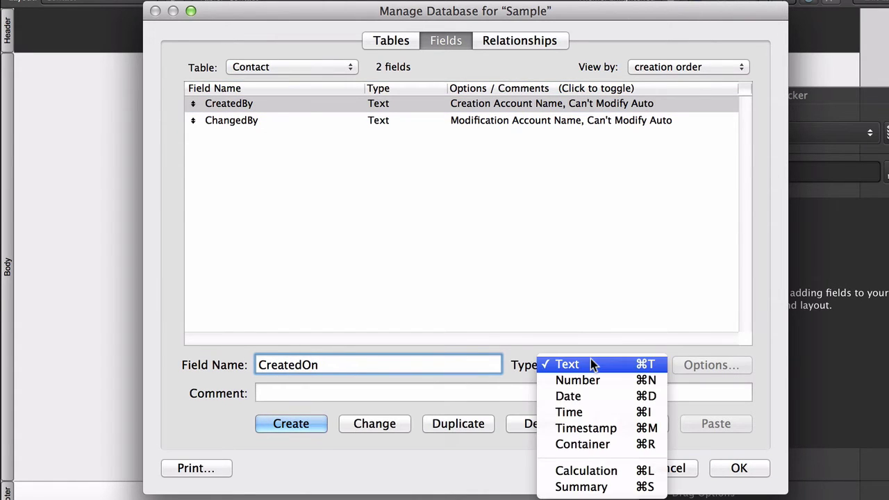
click(619, 429)
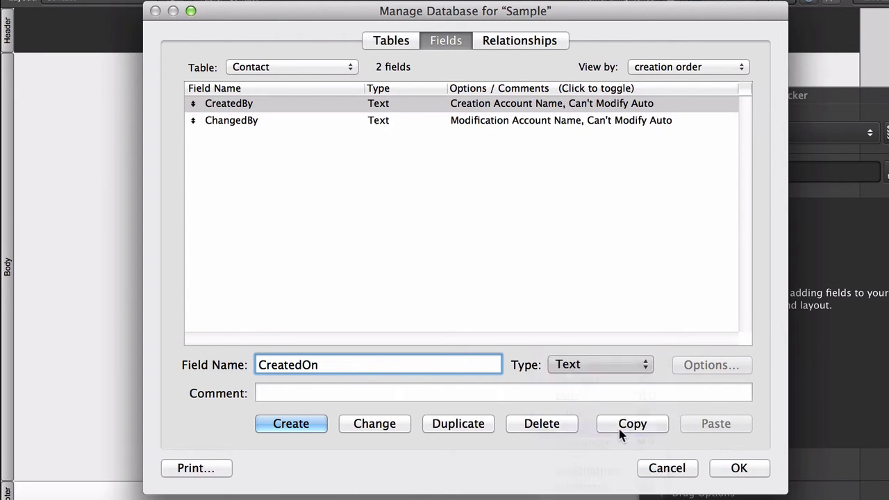
click(312, 425)
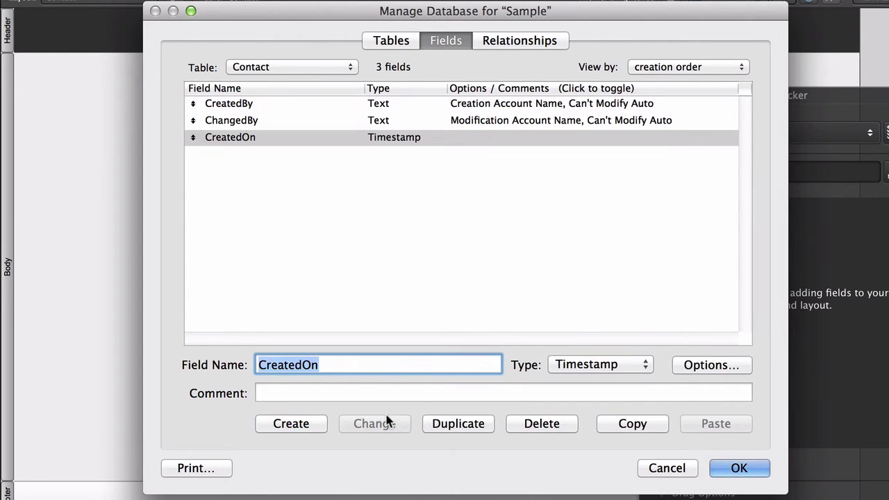
Step: Set CreatedOn to auto-enter the creation Timestamp (Date and Time), prohibiting modification
click(710, 366)
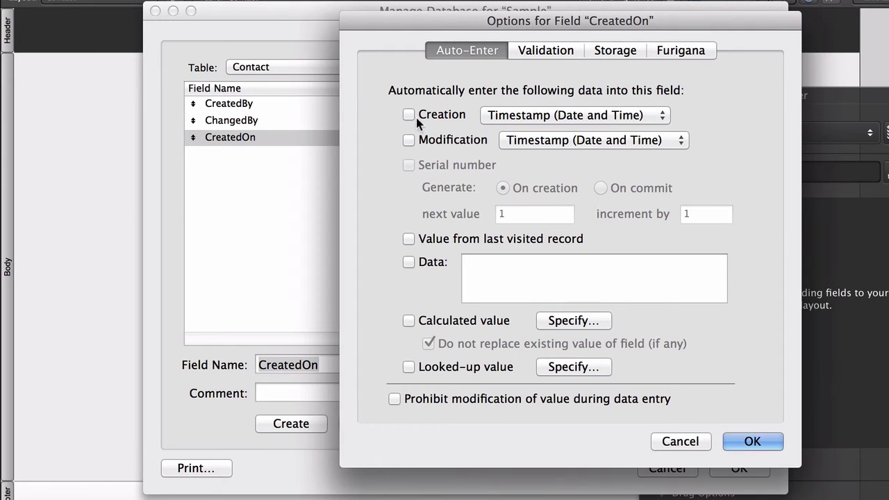
click(409, 116)
click(545, 119)
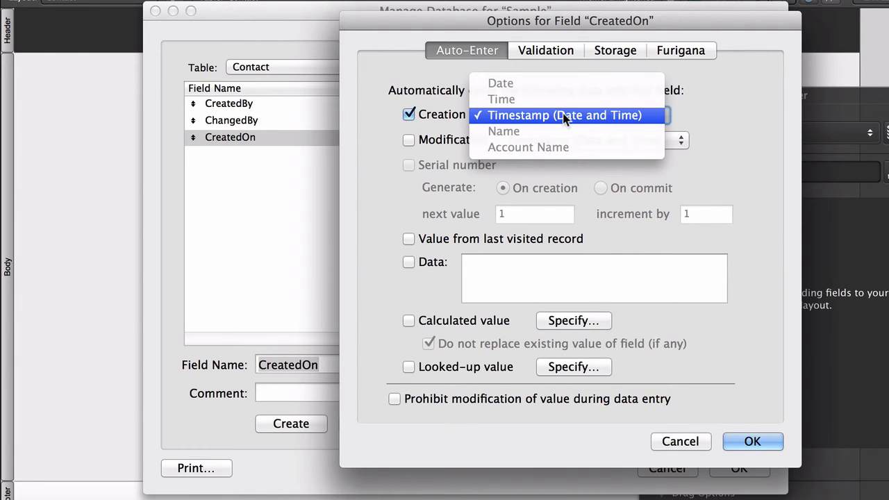
click(564, 116)
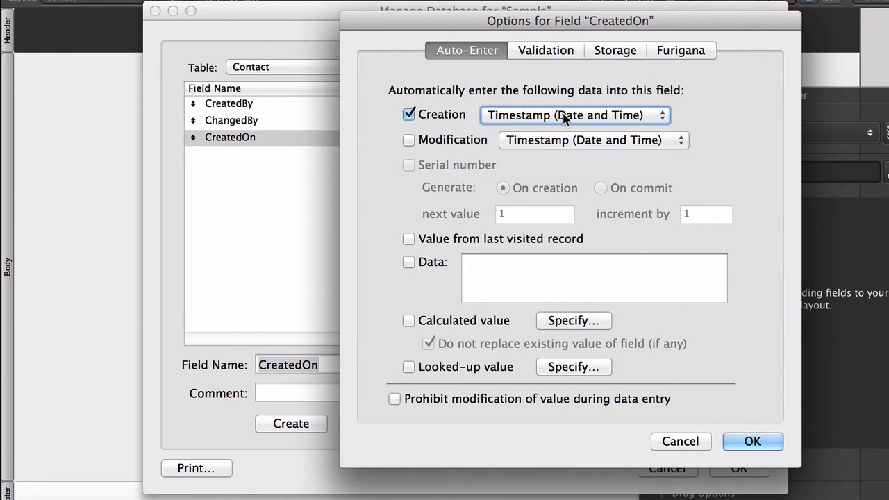
click(393, 401)
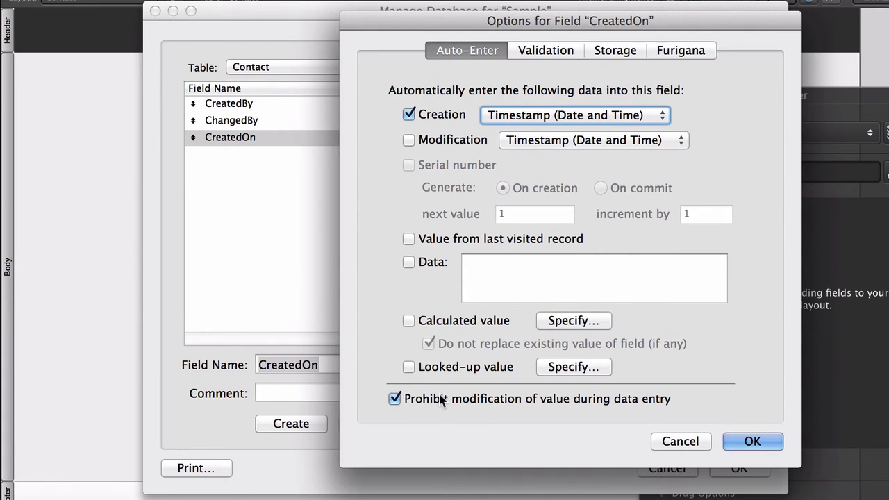
click(750, 439)
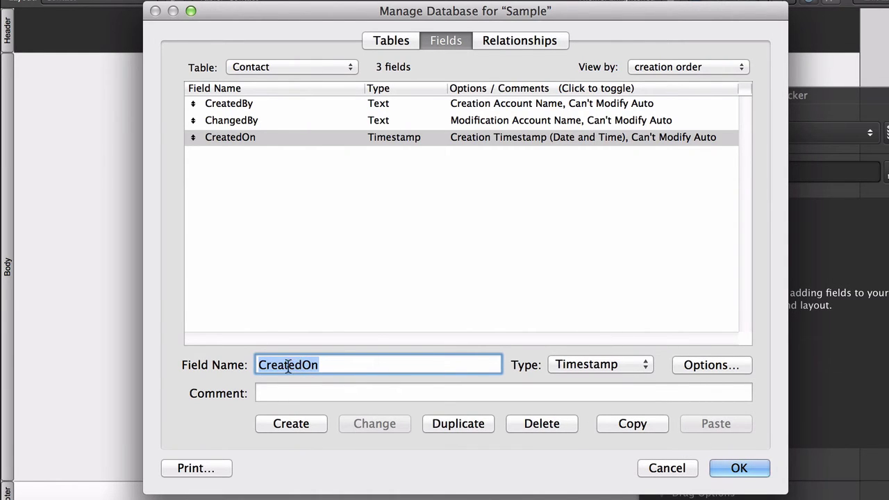
Step: Create a Timestamp field named ChangedOn in Contact
drag(289, 366, 264, 368)
text(han)
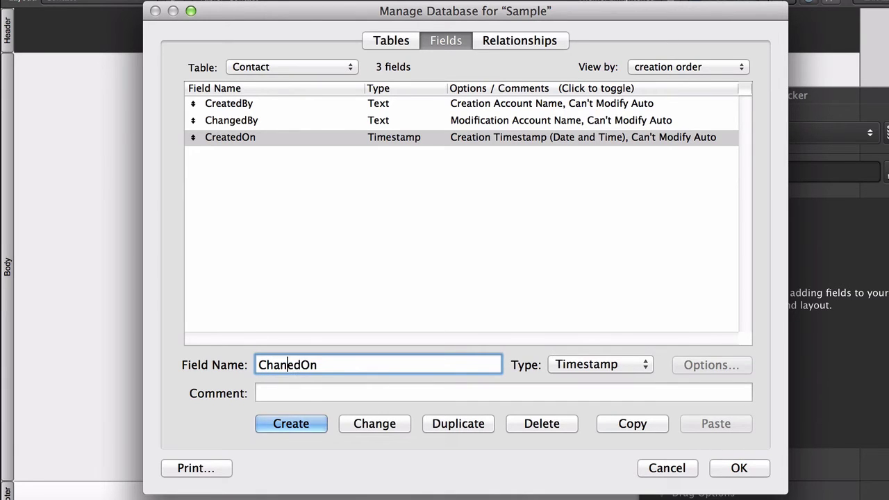
text(g)
click(286, 425)
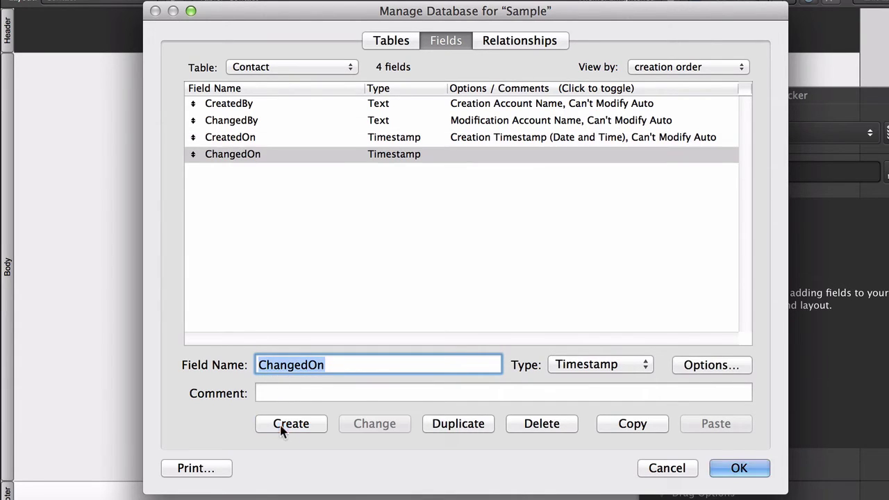
Step: Set ChangedOn to auto-enter the modification timestamp, prohibiting modification during data entry
click(702, 369)
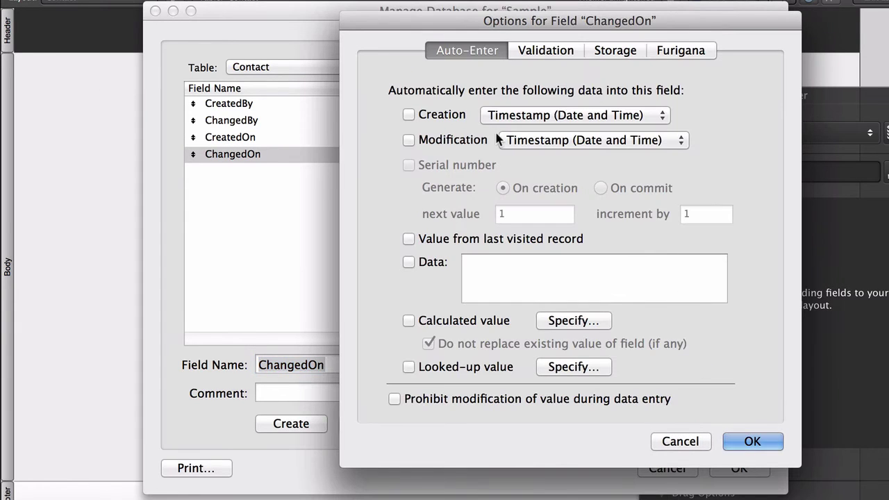
click(409, 140)
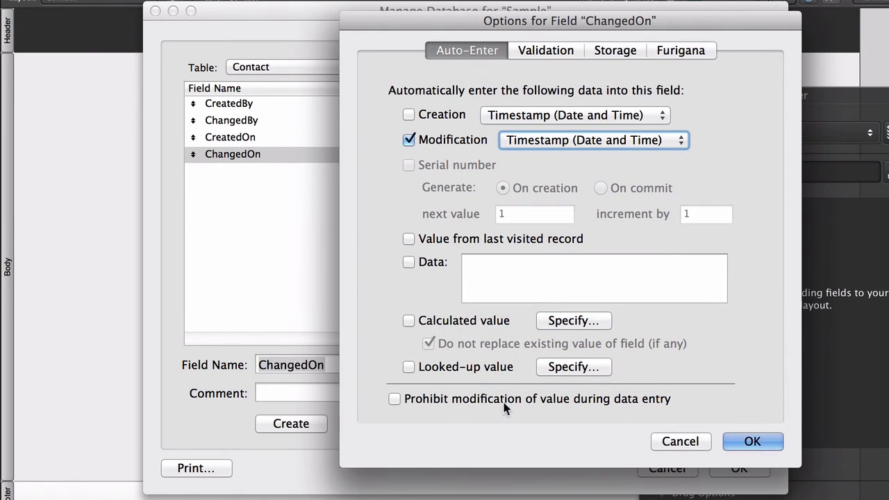
click(393, 399)
click(753, 440)
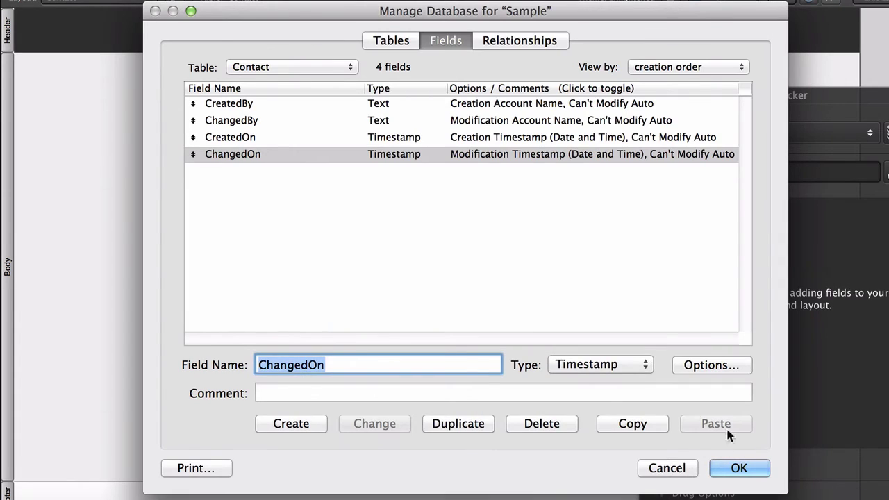
Step: Copy the CreatedBy, ChangedBy, CreatedOn and ChangedOn definitions from Contact and paste them into Notes
click(243, 107)
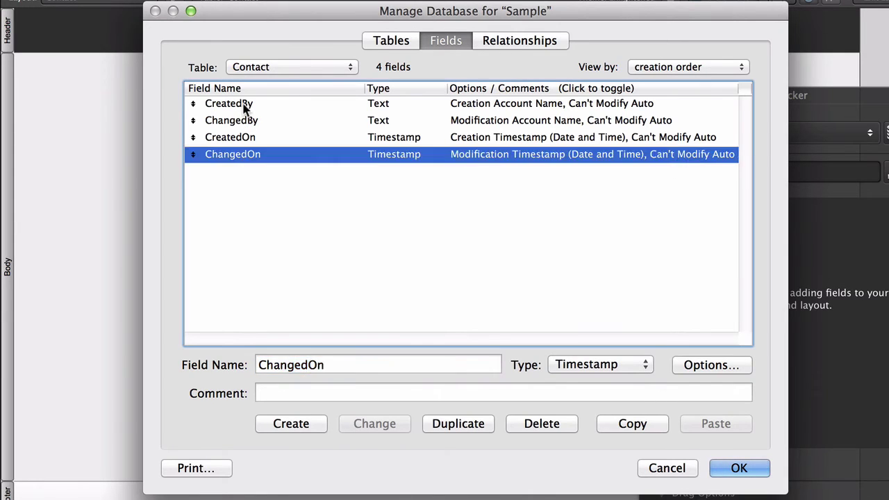
shift+click(251, 156)
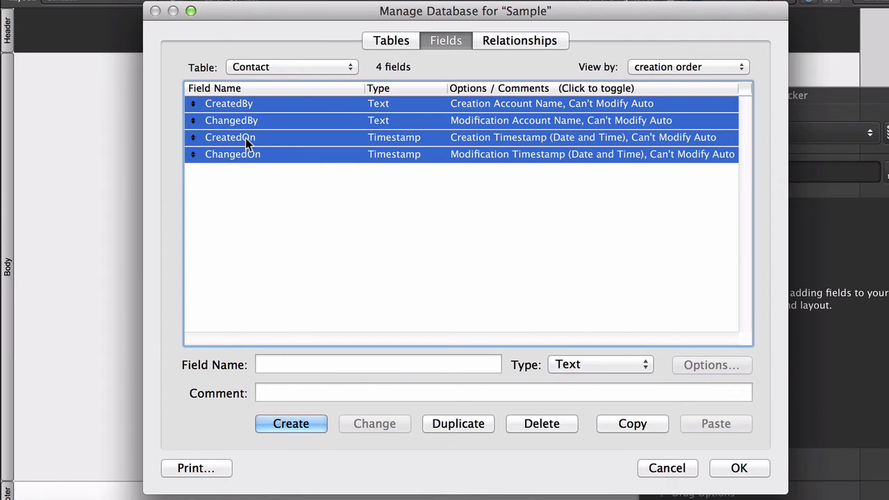
click(624, 426)
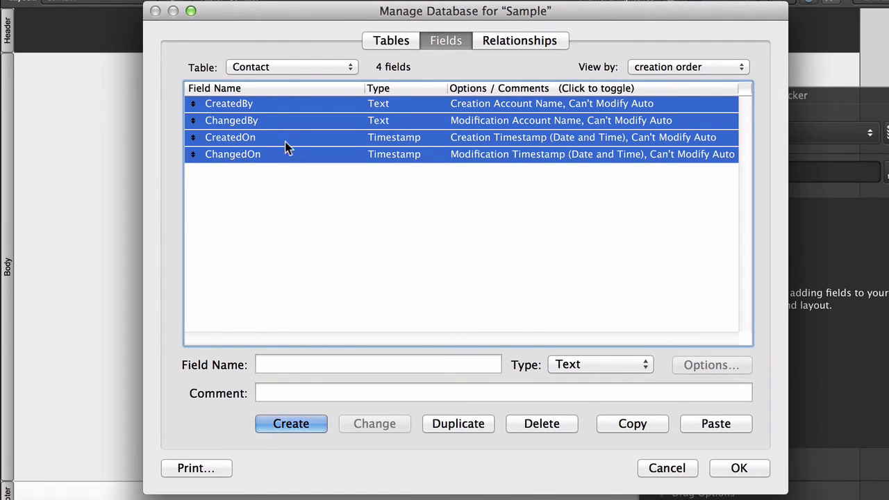
click(254, 67)
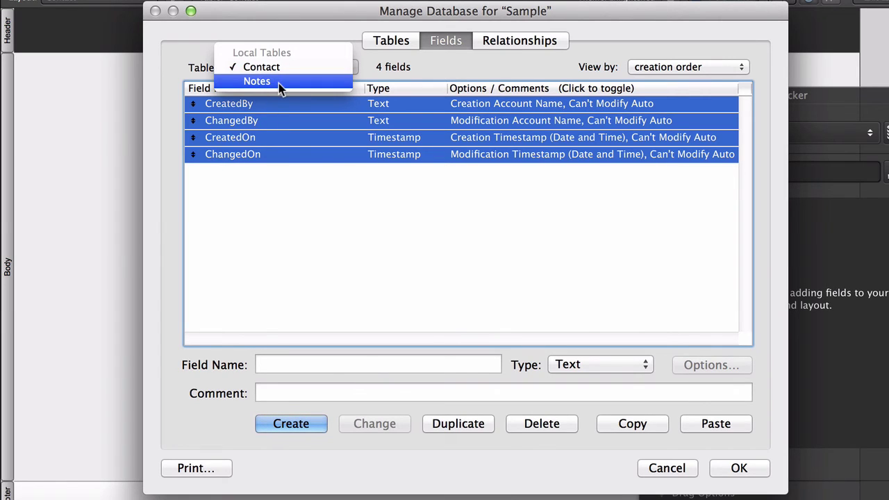
click(278, 83)
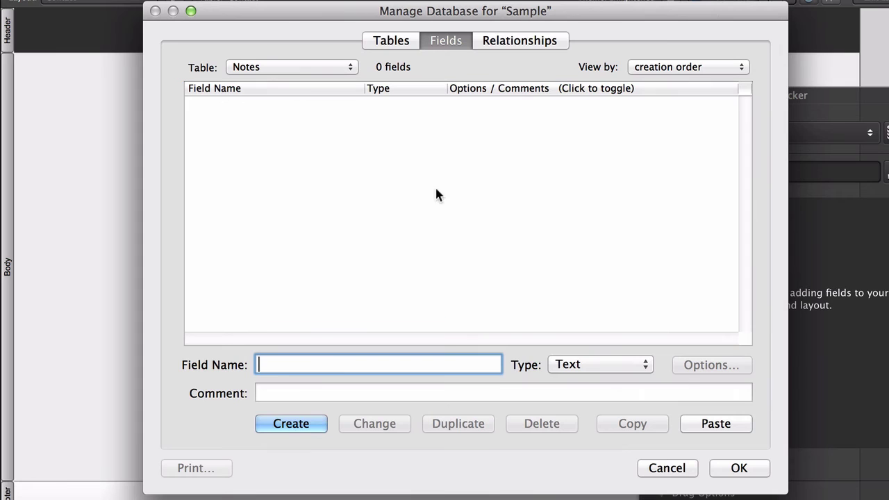
click(715, 424)
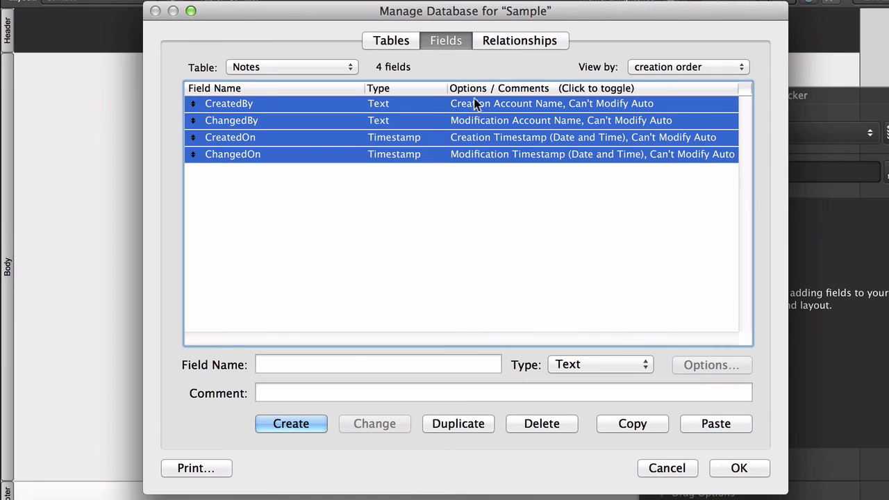
Step: Drag the four audit fields onto the Contact layout's lower left, then exit and save the layout
click(736, 469)
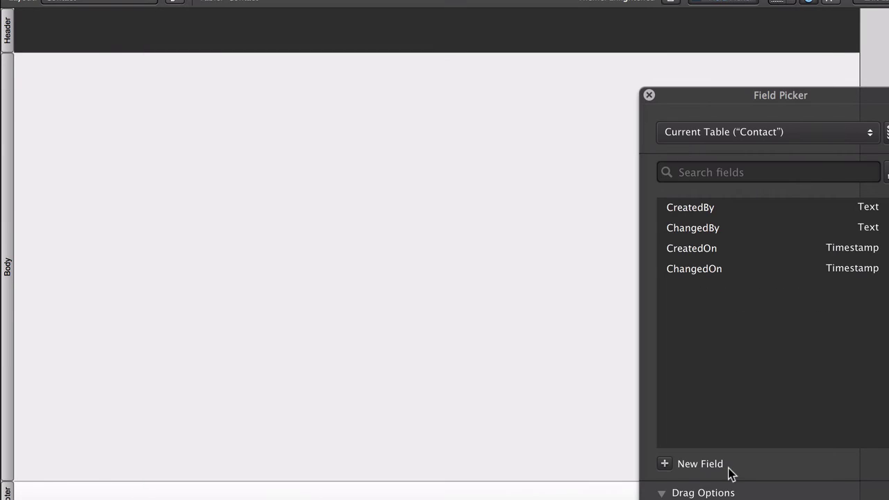
click(711, 210)
shift+click(713, 269)
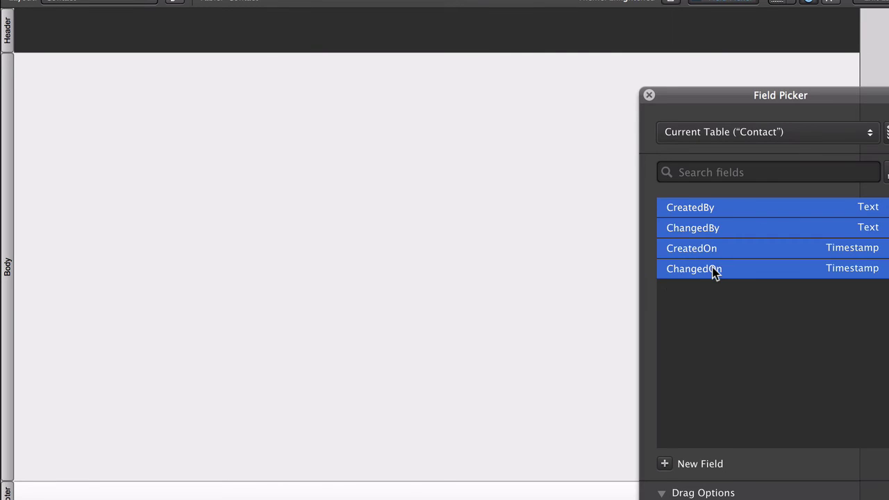
drag(704, 268, 126, 415)
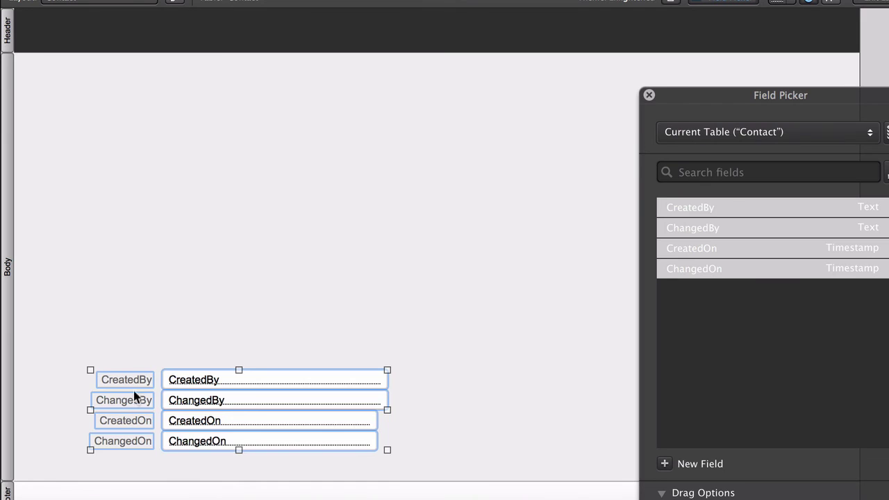
click(309, 308)
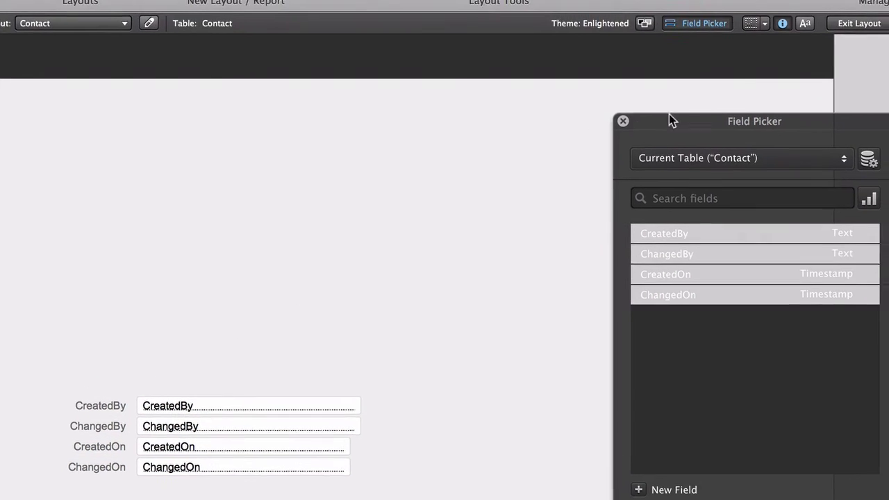
click(830, 43)
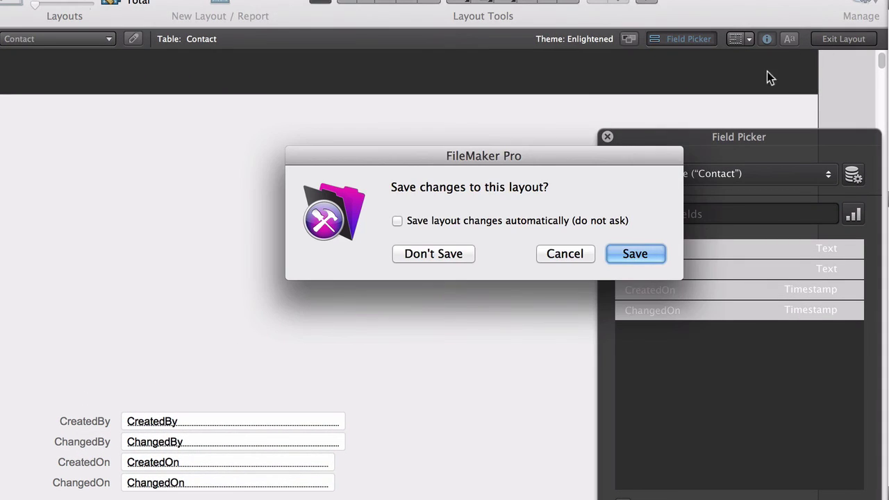
click(636, 254)
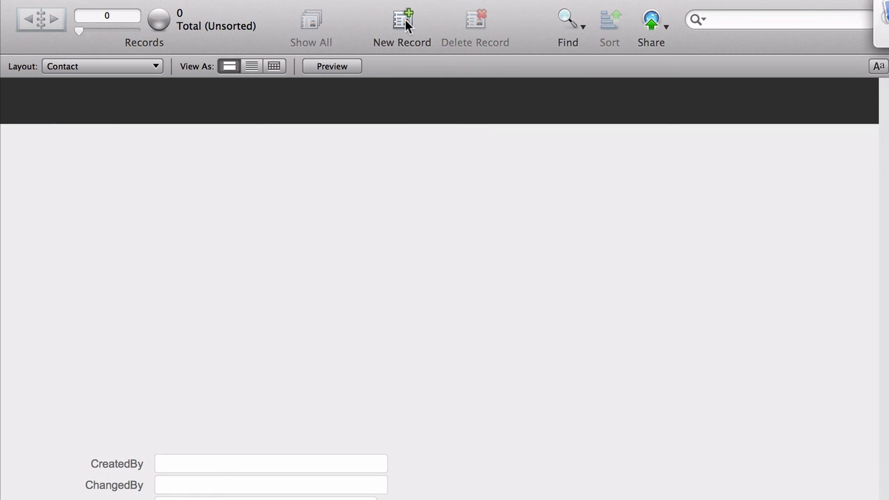
Step: Add a new Contact record and commit it so the account names and timestamps fill in
click(406, 22)
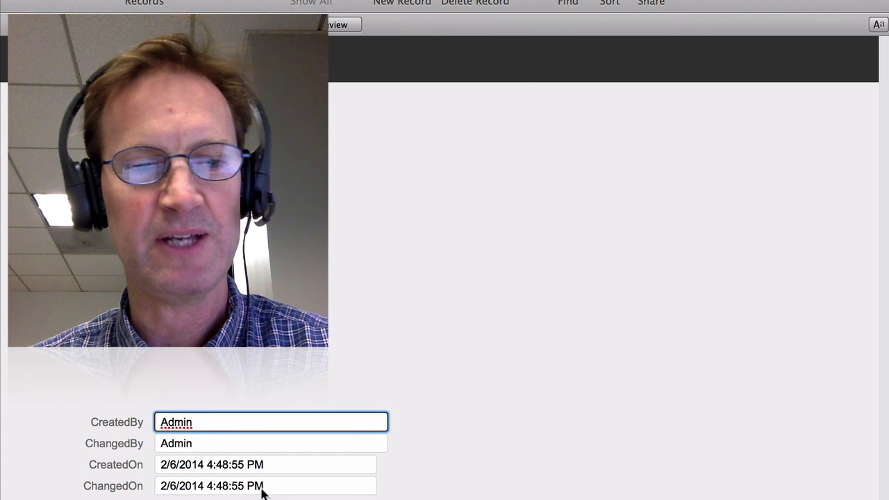
click(303, 359)
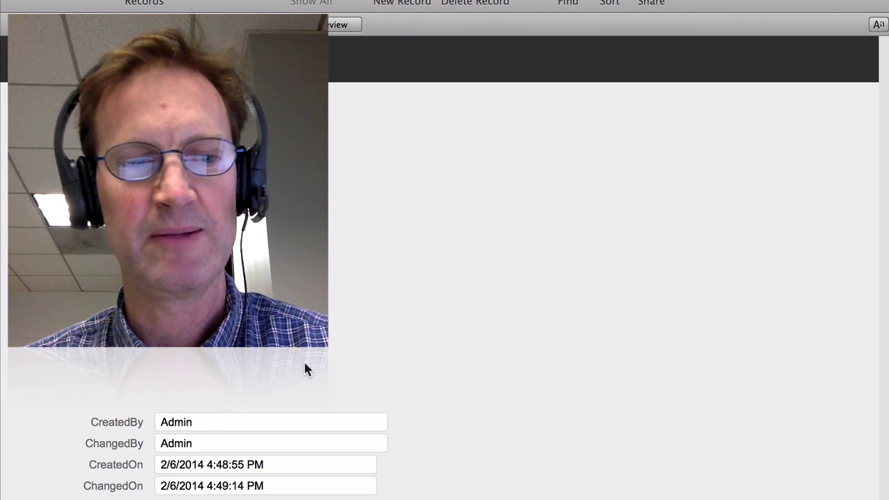